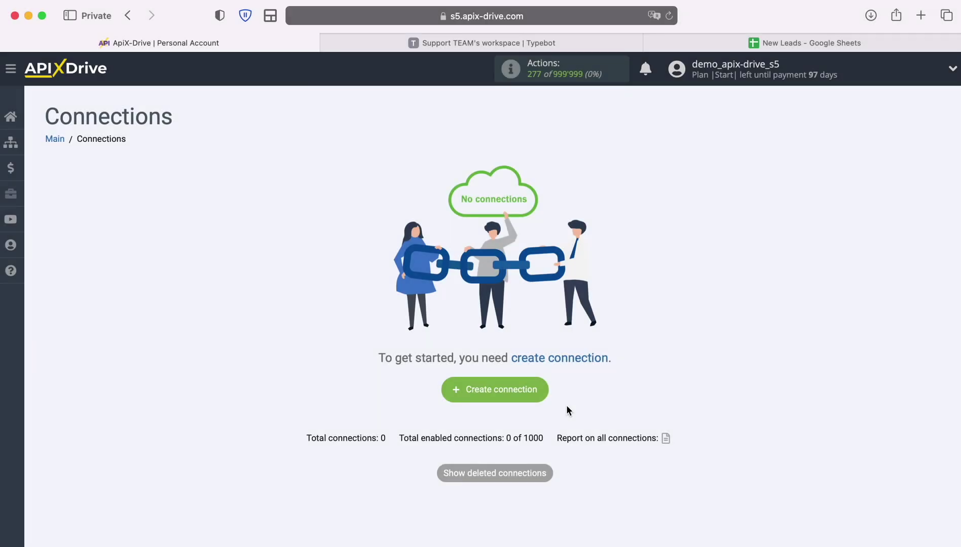
# - Start a new connection and choose Typebot as the data source system
pyautogui.click(545, 391)
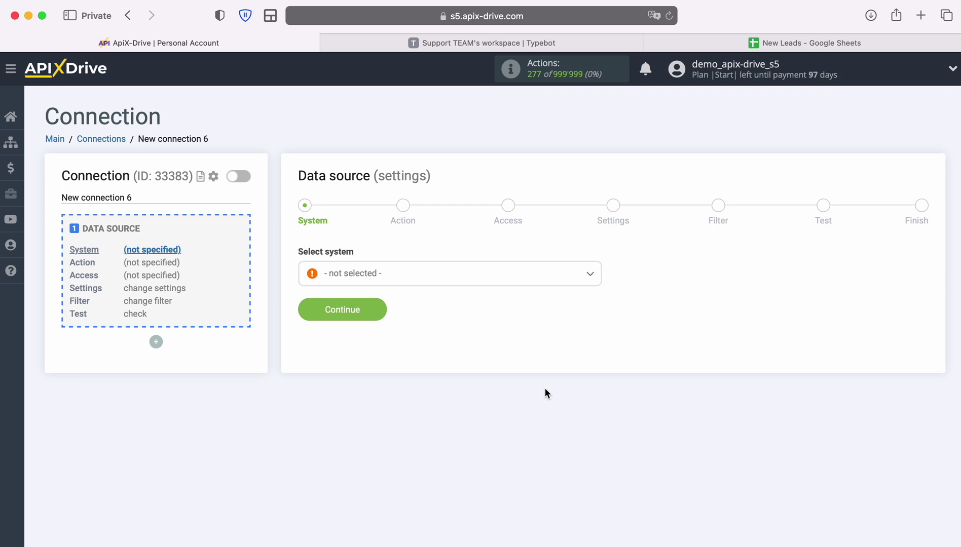
pyautogui.click(448, 284)
pyautogui.scroll(-10, 488, 408)
pyautogui.scroll(-15, 489, 409)
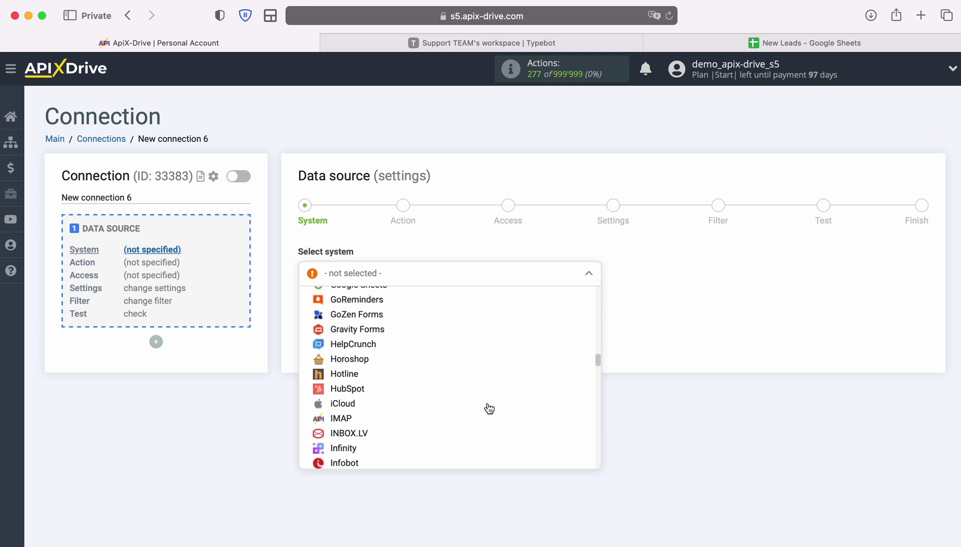
pyautogui.scroll(-15, 489, 408)
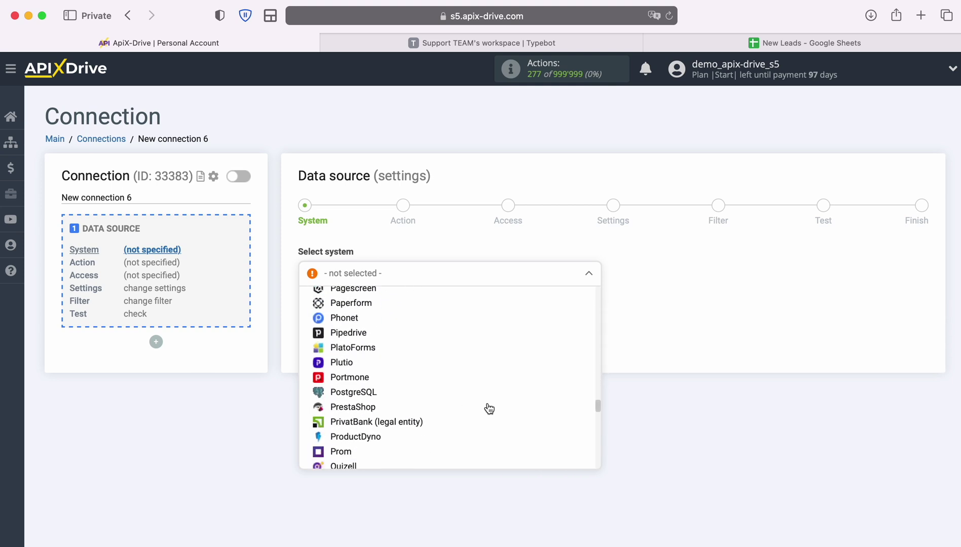
pyautogui.scroll(-10, 489, 409)
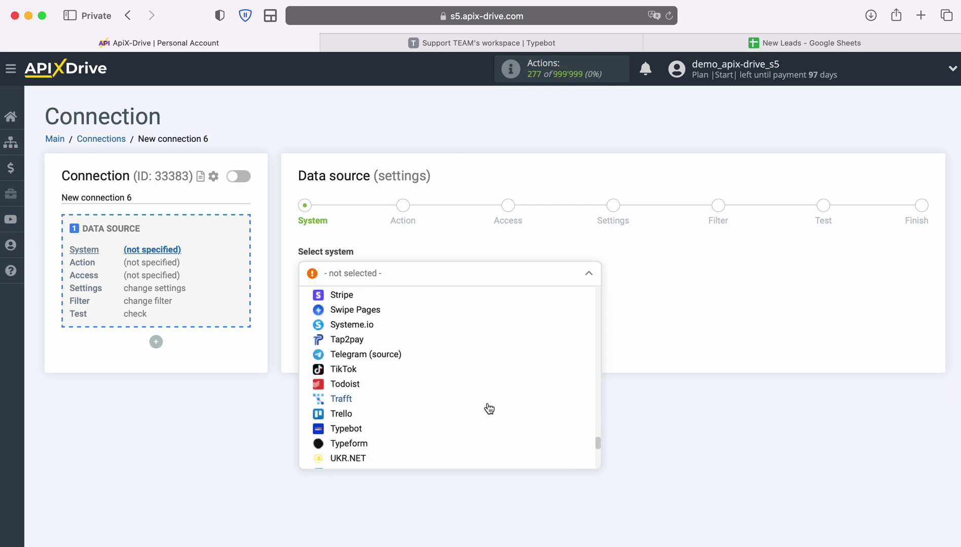
pyautogui.click(385, 380)
pyautogui.click(379, 306)
# - Set the source action to Get DATA and continue to the Access step
pyautogui.click(472, 273)
pyautogui.click(370, 343)
pyautogui.click(378, 329)
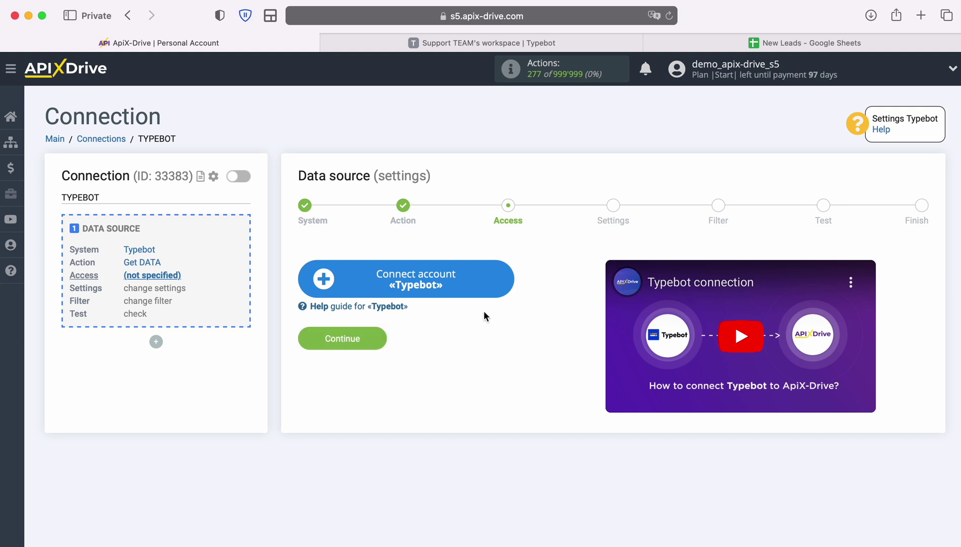
# - Connect a Typebot account under its default name and select it as the source login
pyautogui.click(506, 279)
pyautogui.moveTo(535, 253); pyautogui.dragTo(350, 253)
pyautogui.click(340, 253)
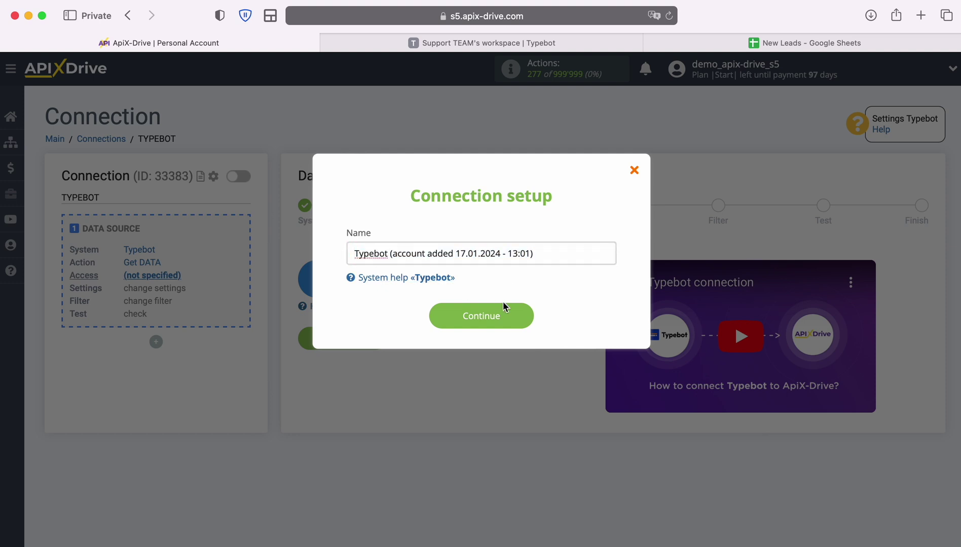
pyautogui.click(525, 313)
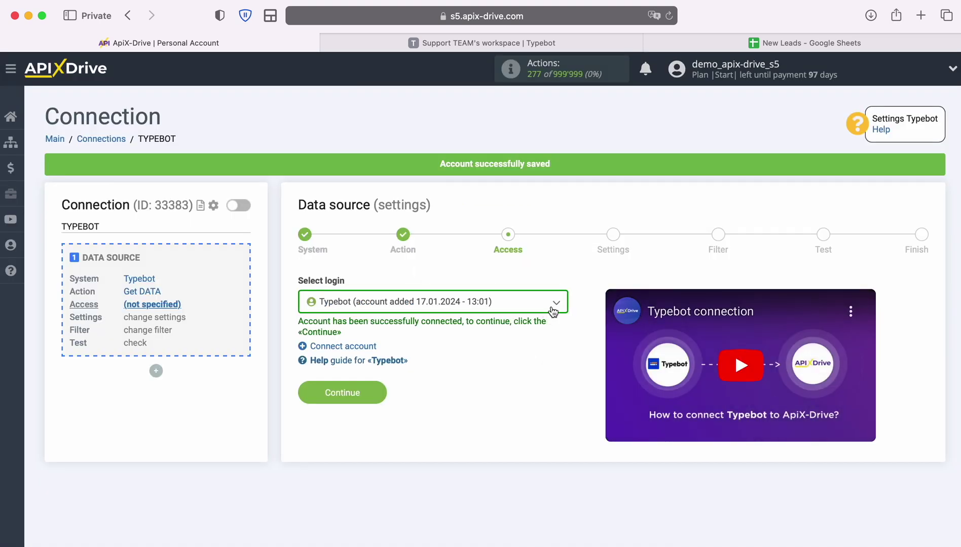
pyautogui.click(551, 310)
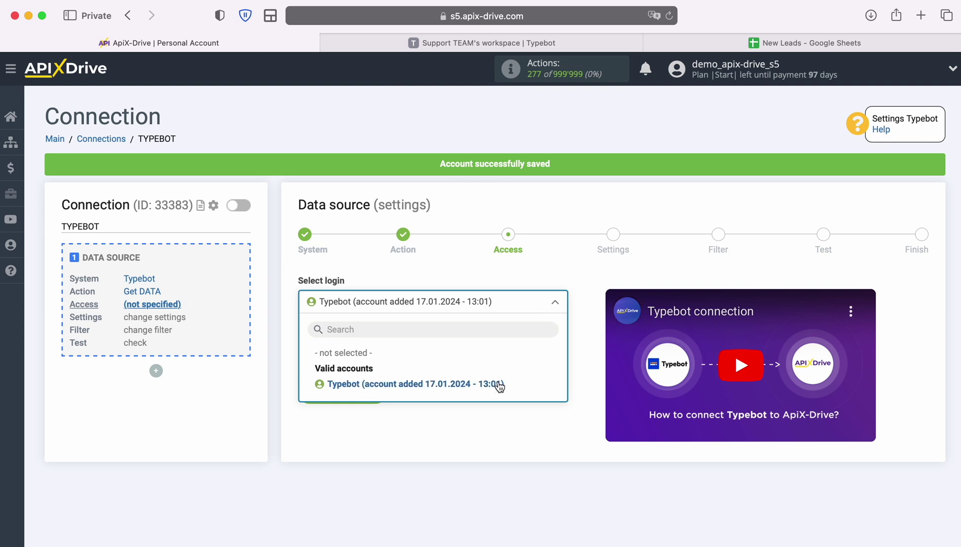
pyautogui.click(497, 384)
pyautogui.click(383, 393)
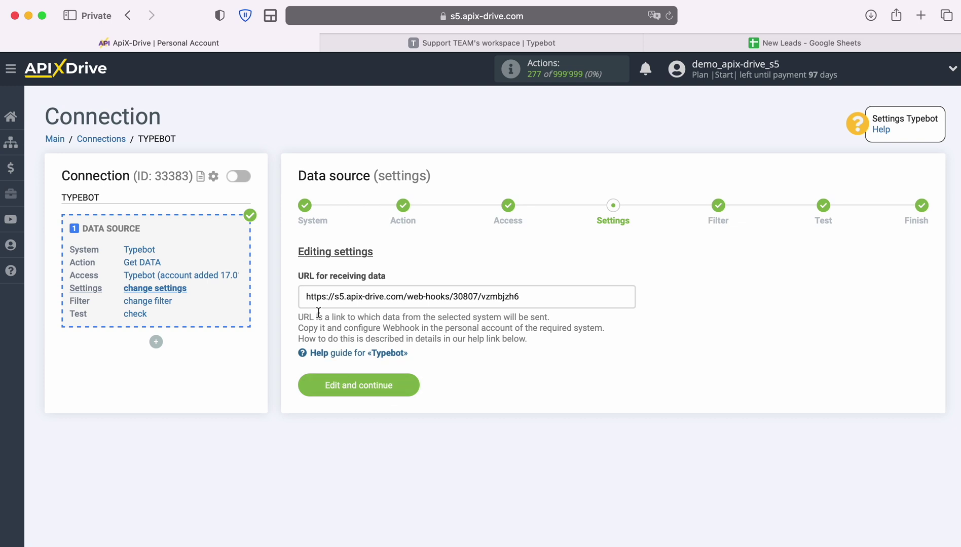
# - Copy the full URL from the 'URL for receiving data' field
pyautogui.moveTo(305, 298); pyautogui.dragTo(533, 301)
pyautogui.rightClick(533, 301)
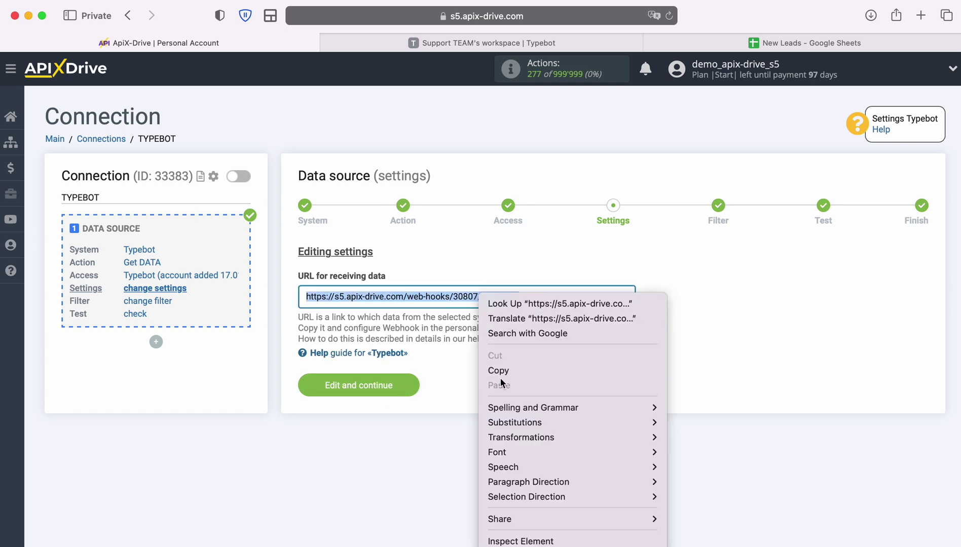
pyautogui.click(557, 371)
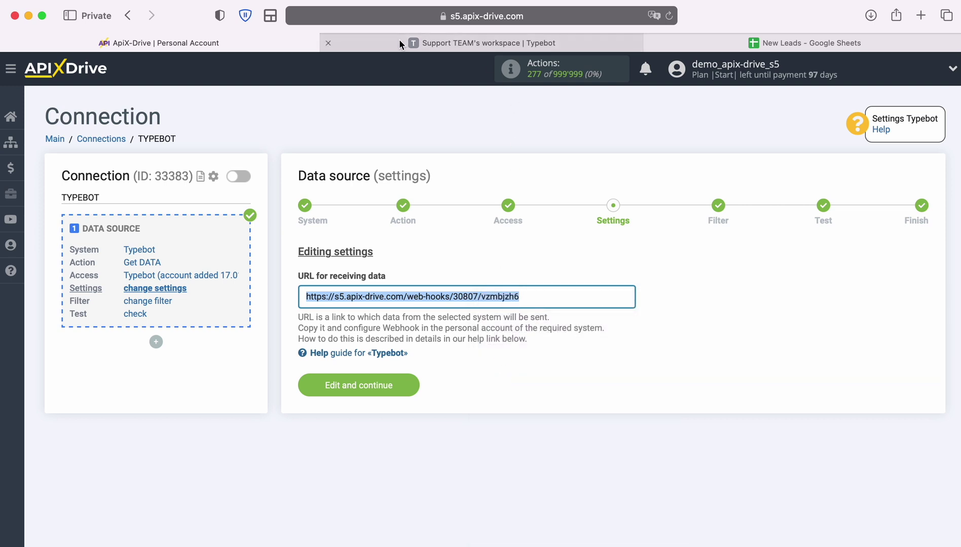
# - In the Lead Generation typebot, add a Webhook block with the ApiX-Drive URL pasted in
pyautogui.click(419, 41)
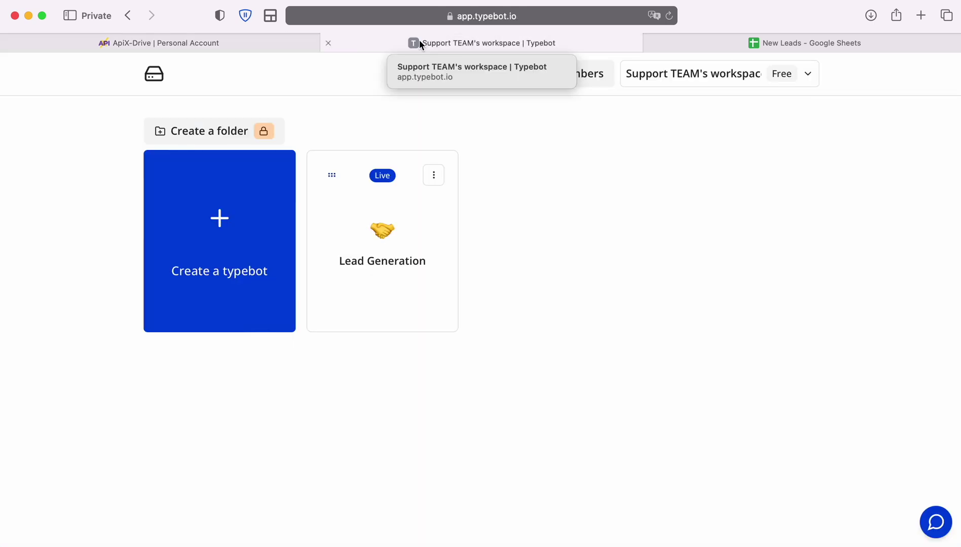
pyautogui.click(398, 211)
pyautogui.scroll(-5, 780, 296)
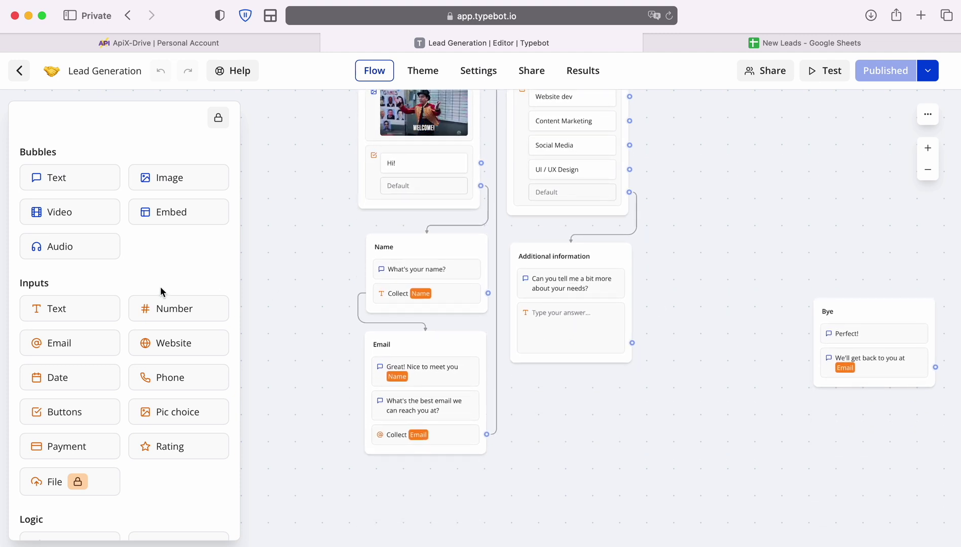
pyautogui.scroll(-8, 162, 287)
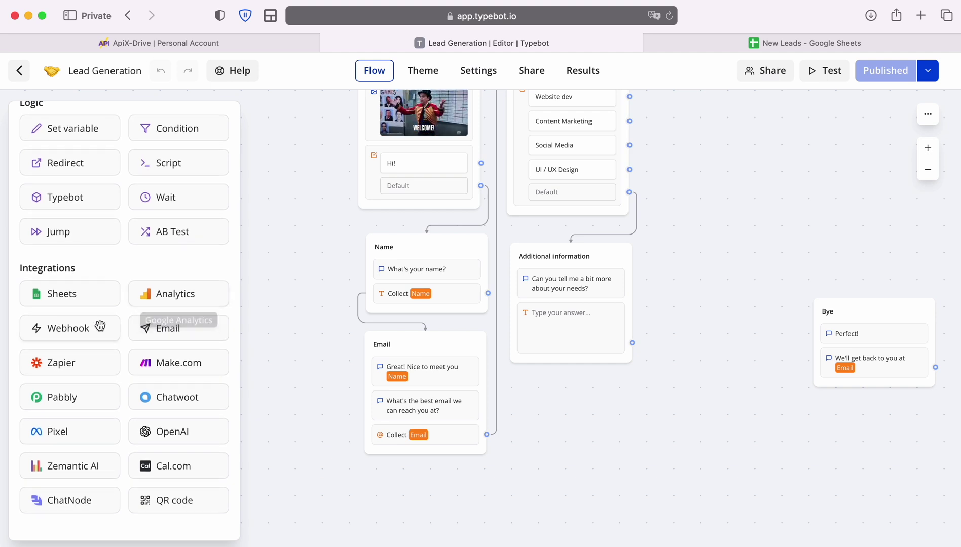
pyautogui.moveTo(52, 329); pyautogui.dragTo(714, 349)
pyautogui.click(732, 375)
pyautogui.rightClick(532, 362)
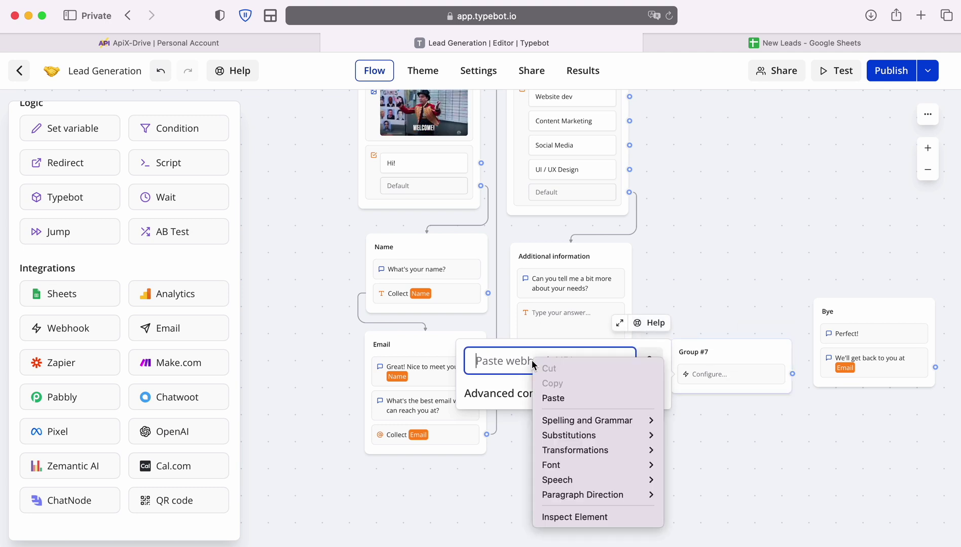
pyautogui.click(553, 397)
pyautogui.click(717, 439)
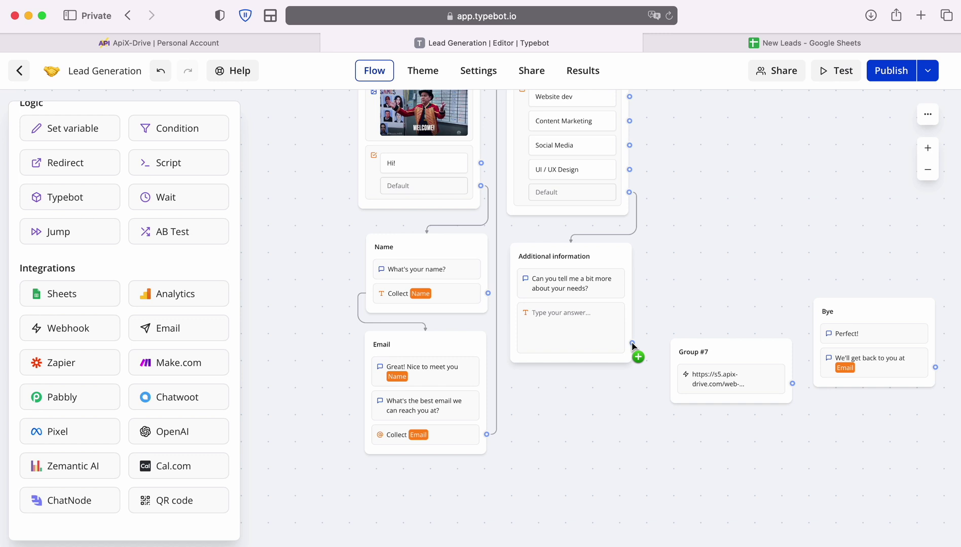
# - Link the webhook between Additional information and Bye, test the request, and publish
pyautogui.moveTo(631, 343); pyautogui.dragTo(678, 361)
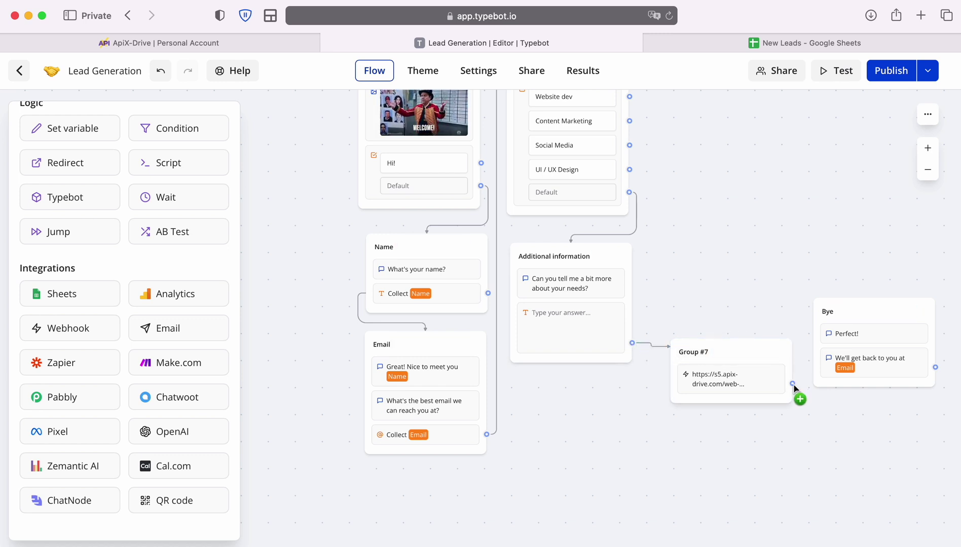
pyautogui.moveTo(792, 384); pyautogui.dragTo(808, 355)
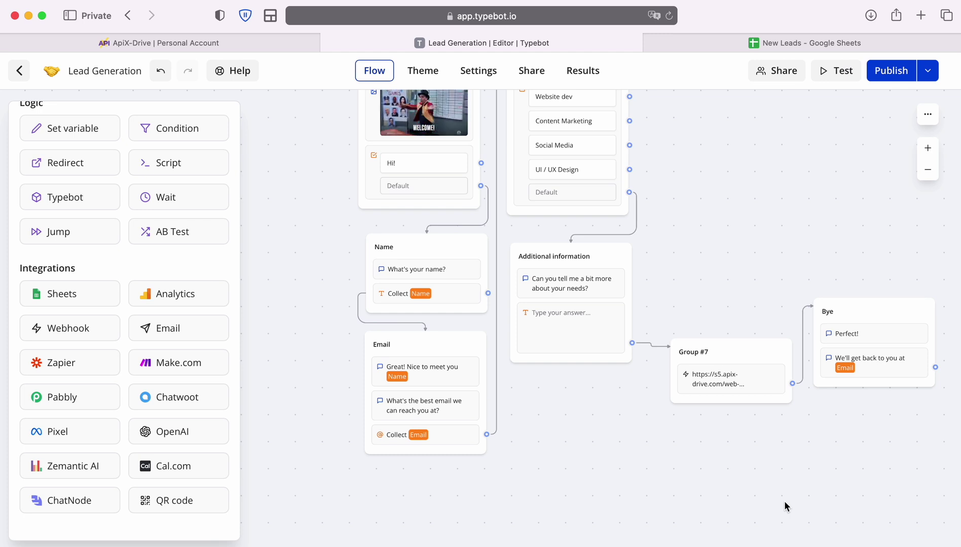
pyautogui.click(730, 373)
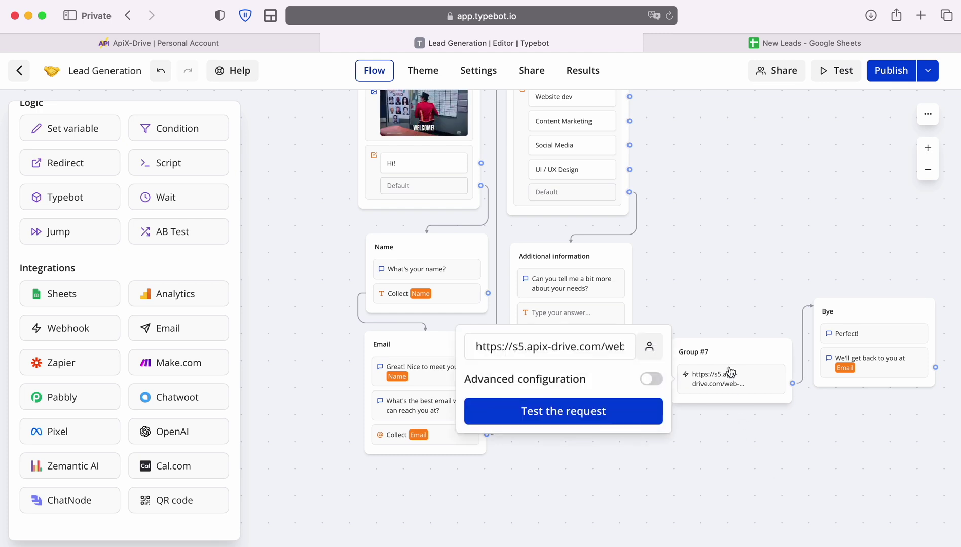
pyautogui.click(574, 412)
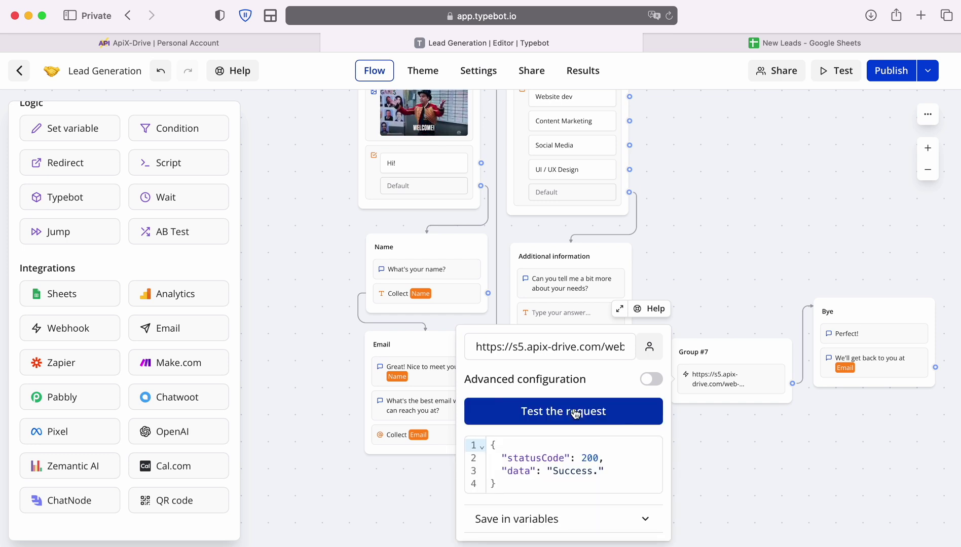
pyautogui.click(887, 72)
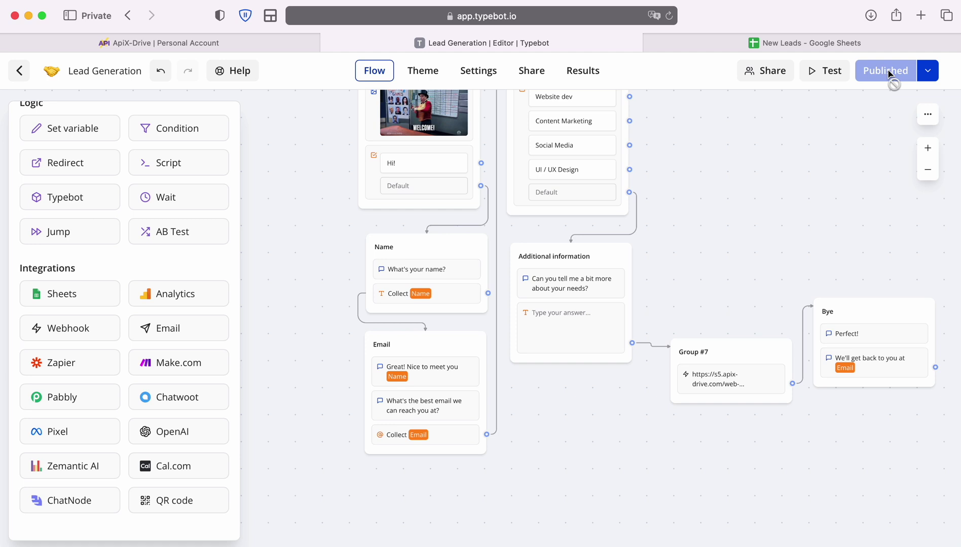
# - Save the Typebot source settings, skip filtering, and load the sample Typebot data
pyautogui.click(246, 46)
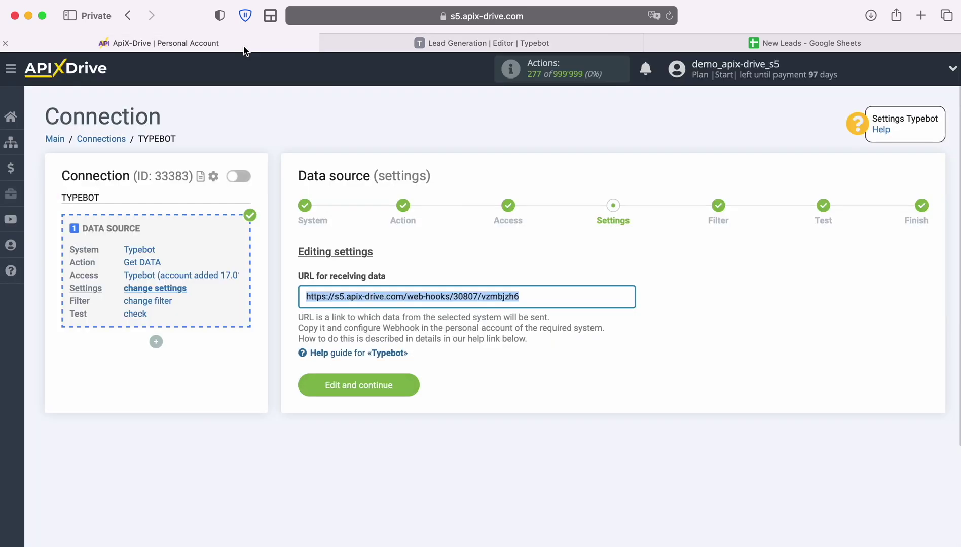
pyautogui.click(408, 384)
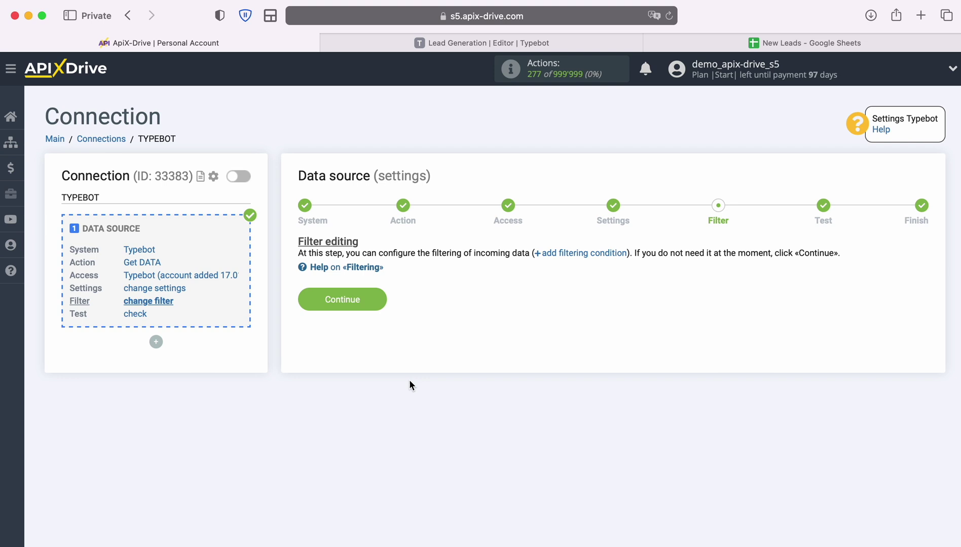
pyautogui.click(376, 299)
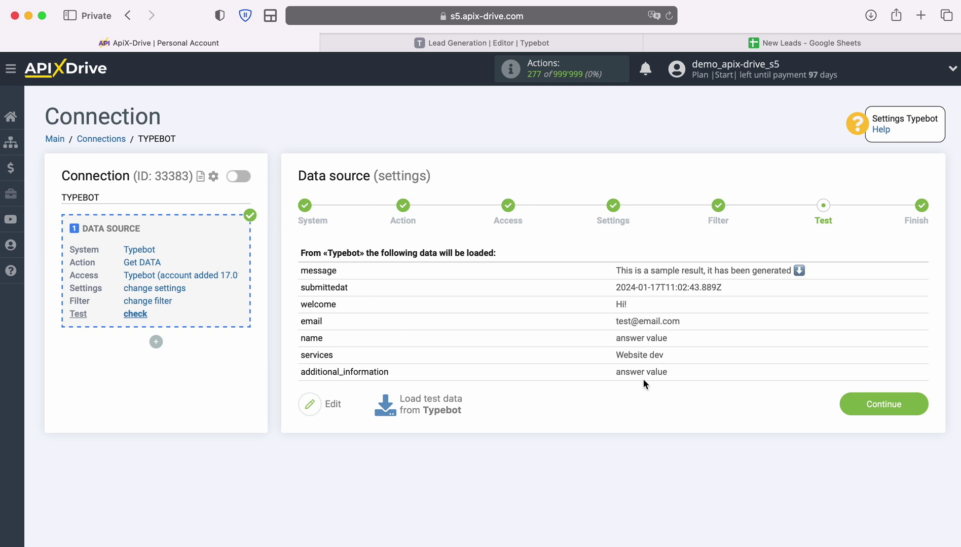
# - Finish the source setup and choose Google Sheets as the destination system
pyautogui.click(916, 404)
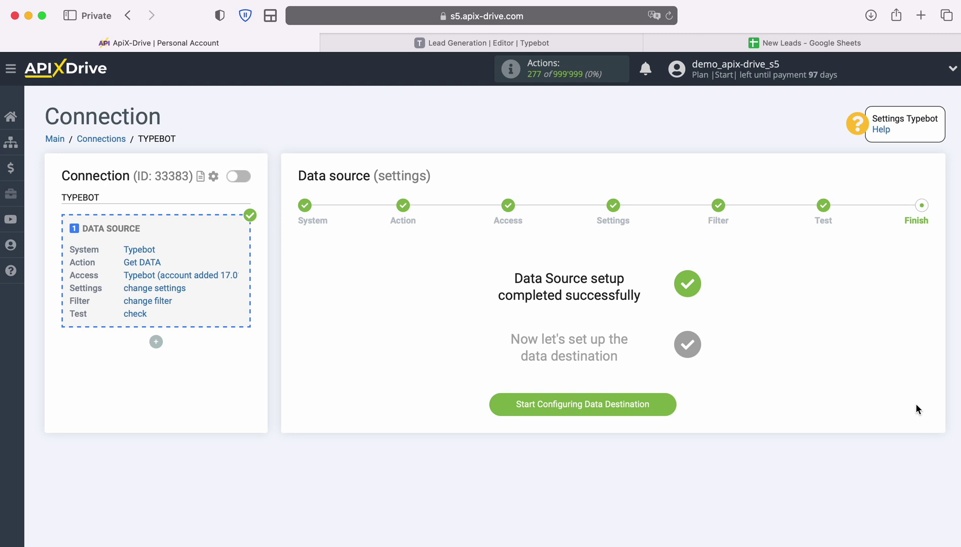
pyautogui.click(663, 405)
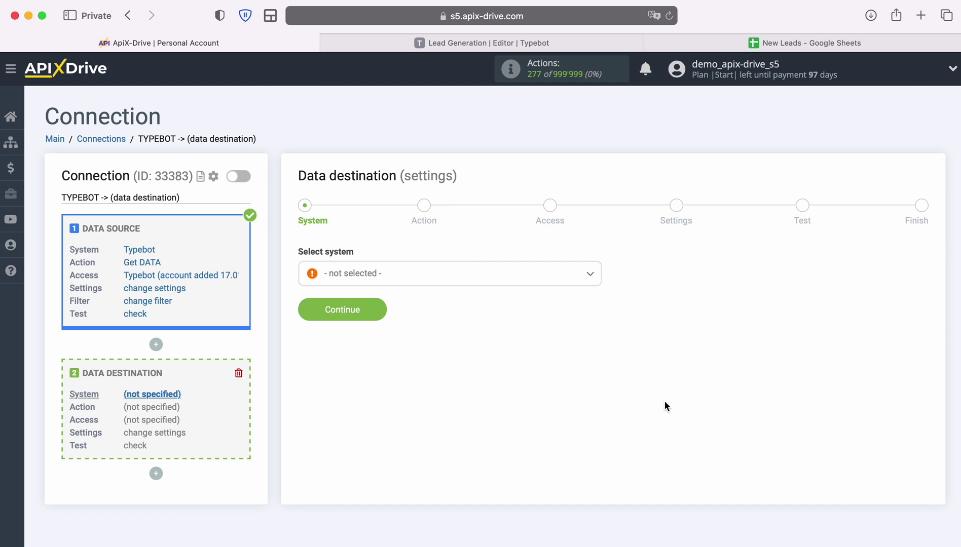
pyautogui.click(491, 280)
pyautogui.scroll(-15, 517, 396)
pyautogui.scroll(-10, 518, 396)
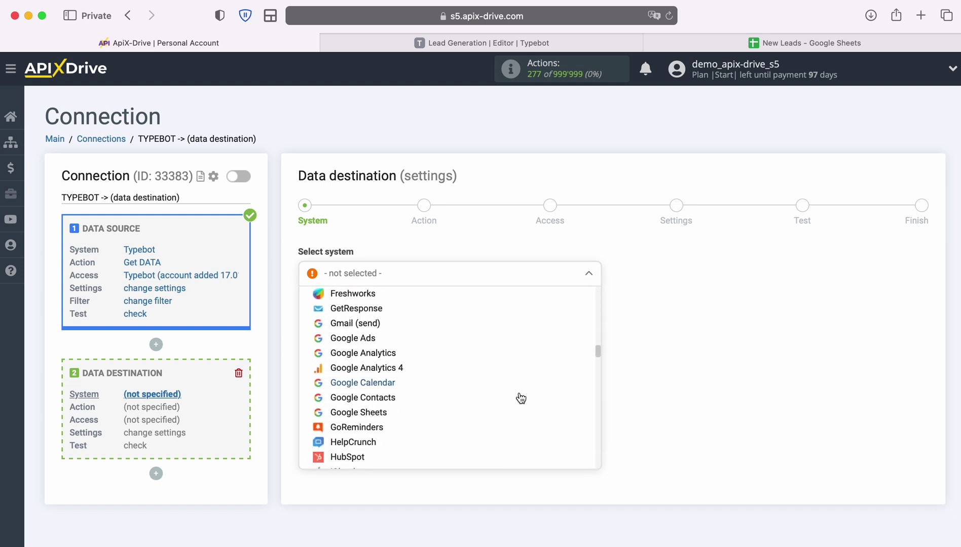
pyautogui.click(391, 413)
pyautogui.click(380, 312)
# - Set the destination action to Add ROW and continue to account access
pyautogui.click(488, 276)
pyautogui.click(350, 338)
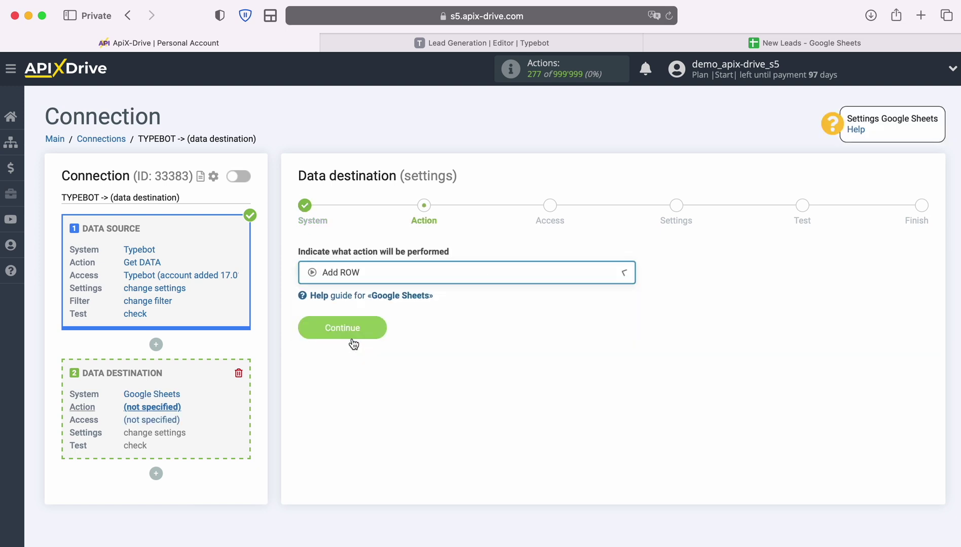
pyautogui.click(381, 328)
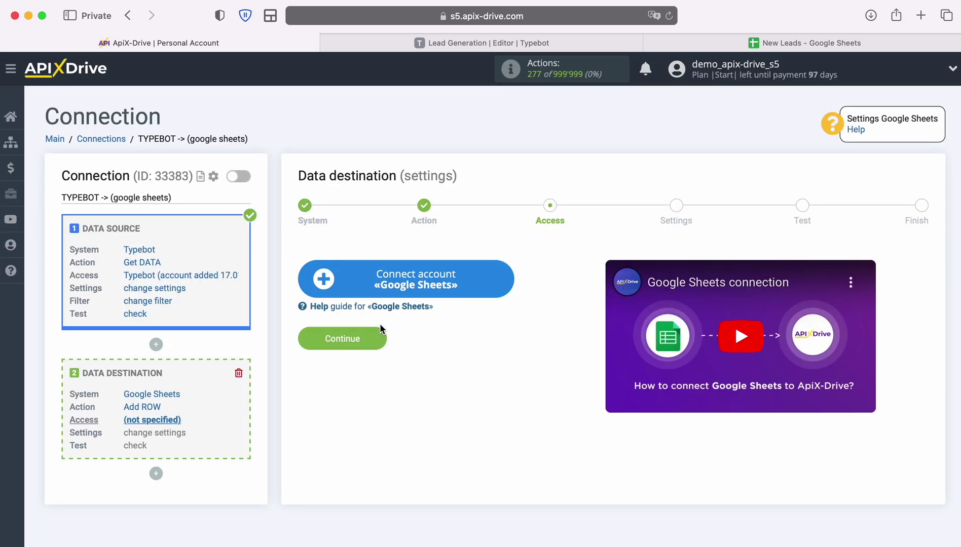
# - Sign in to Google with the saved account e-mail and password
pyautogui.click(503, 279)
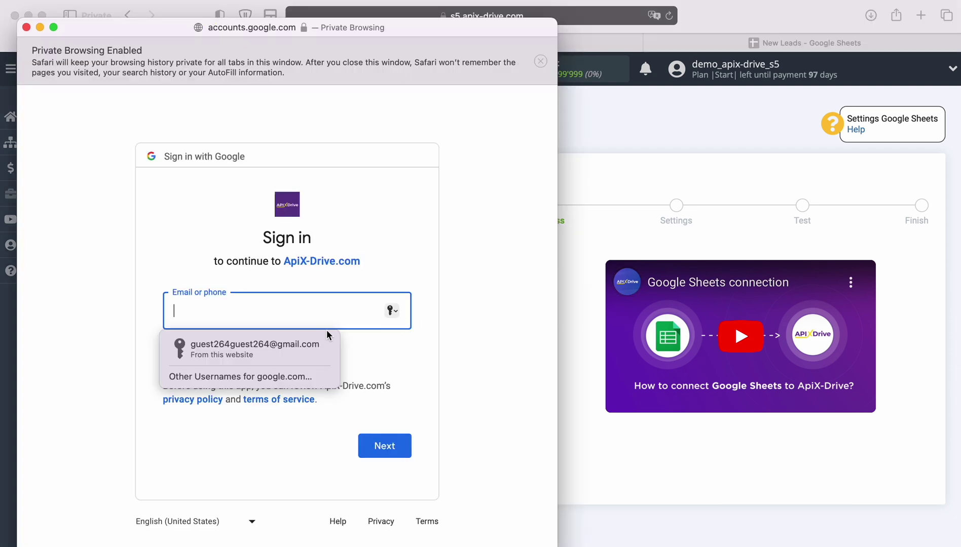
pyautogui.click(299, 348)
pyautogui.click(396, 445)
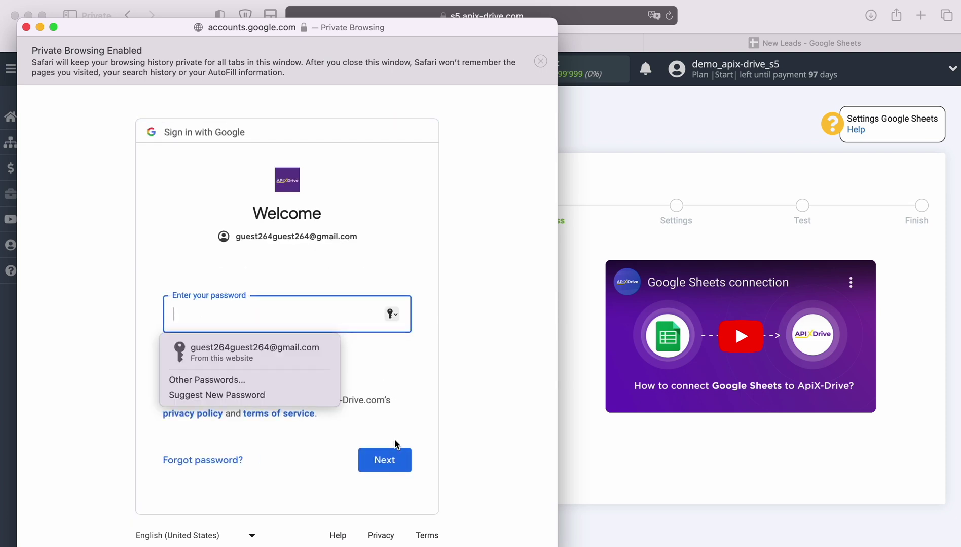
pyautogui.click(324, 352)
pyautogui.click(397, 456)
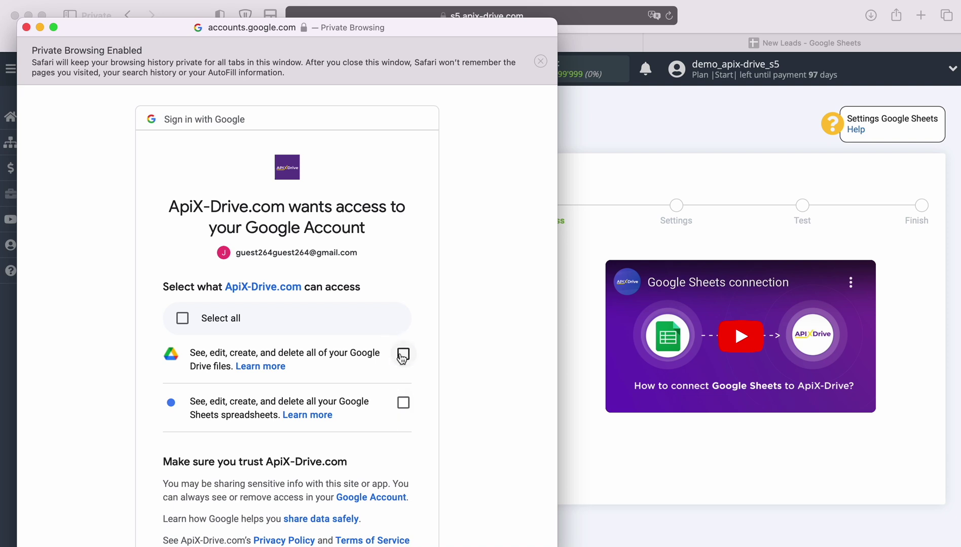
# - Grant ApiX-Drive access to Google Drive files and Google Sheets spreadsheets
pyautogui.click(402, 354)
pyautogui.click(403, 402)
pyautogui.scroll(-3, 448, 419)
pyautogui.click(394, 457)
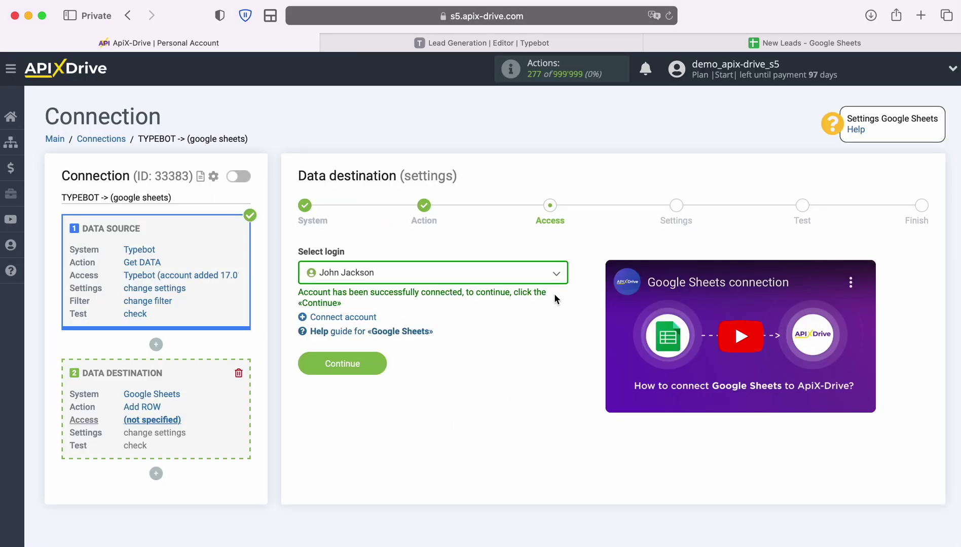
# - Select the connected Google account as the destination login
pyautogui.click(555, 276)
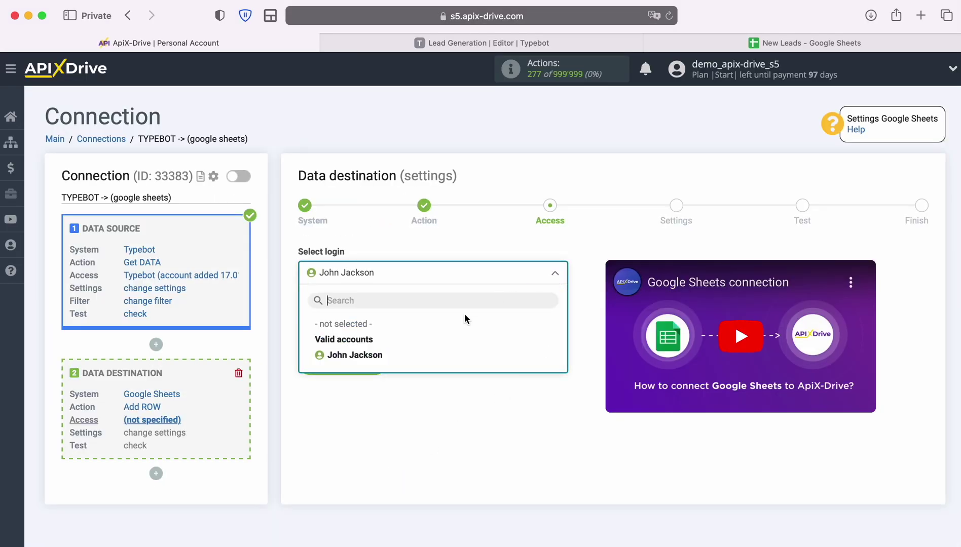
pyautogui.click(379, 355)
pyautogui.click(380, 353)
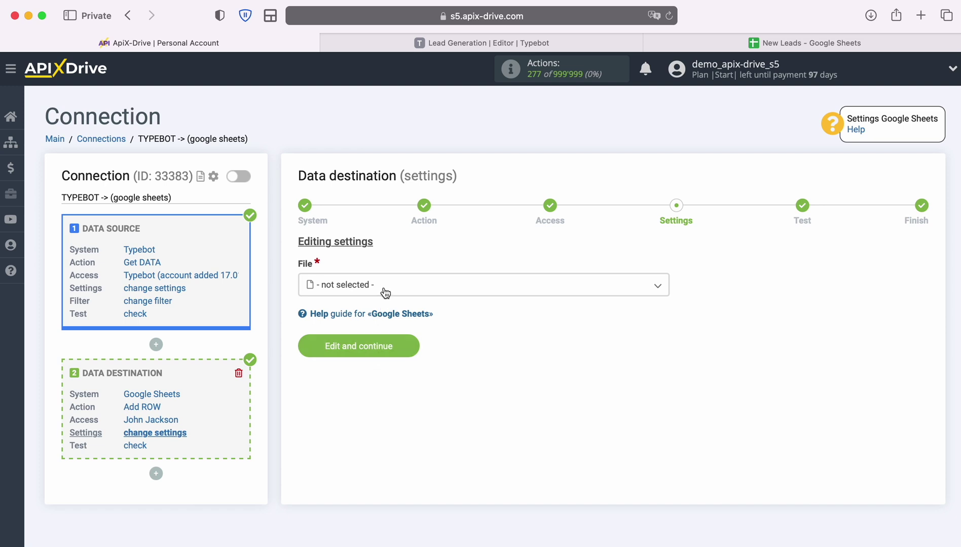
# - Choose the New Leads spreadsheet and its Typebot sheet as the destination
pyautogui.click(384, 288)
pyautogui.click(364, 355)
pyautogui.click(407, 339)
pyautogui.click(350, 406)
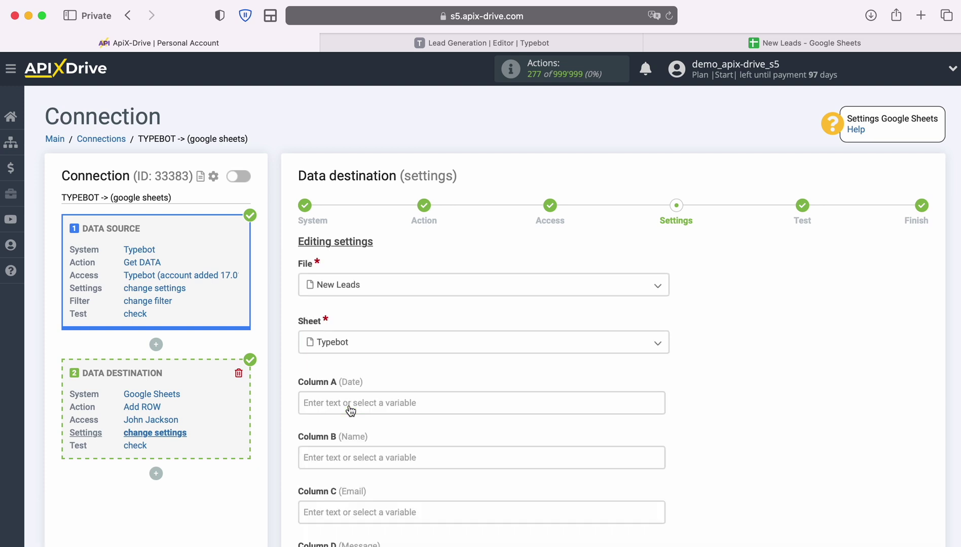
# - Map Columns A–D to submittedat, name, email and message
pyautogui.click(350, 405)
pyautogui.scroll(-3, 584, 345)
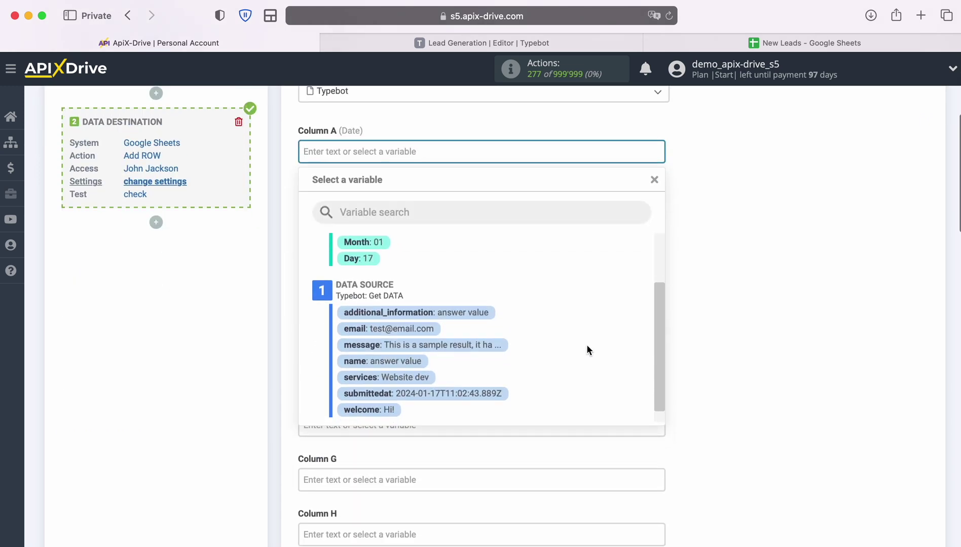
pyautogui.click(465, 394)
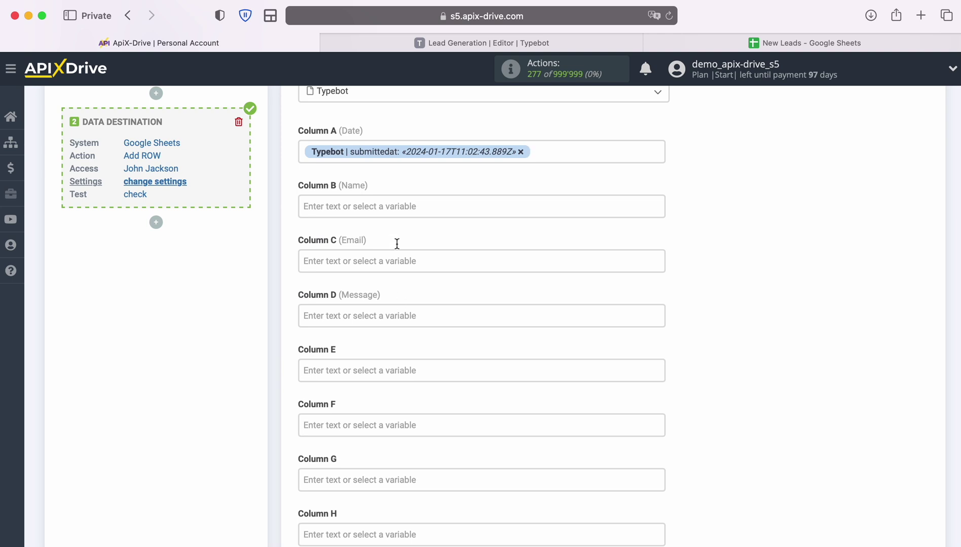
pyautogui.click(395, 204)
pyautogui.scroll(-2, 584, 313)
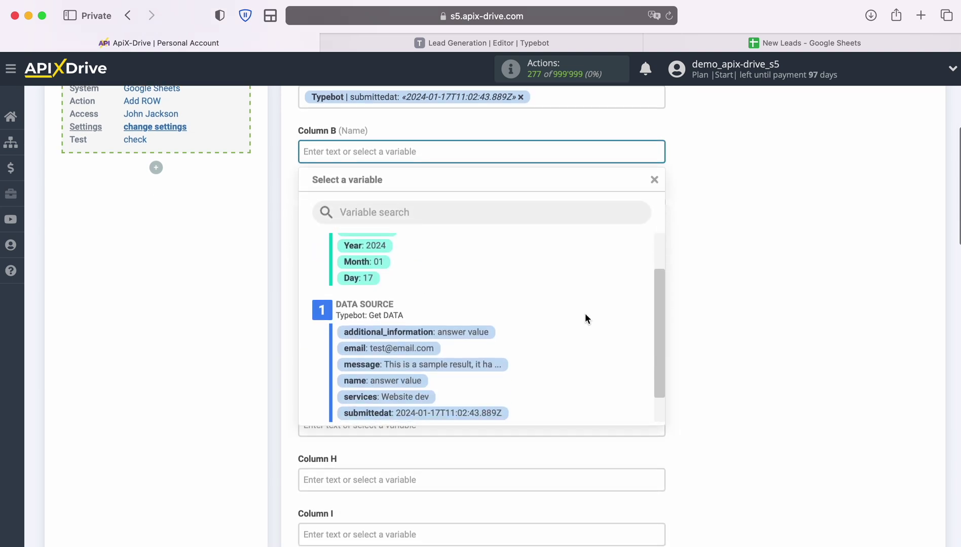
pyautogui.click(392, 388)
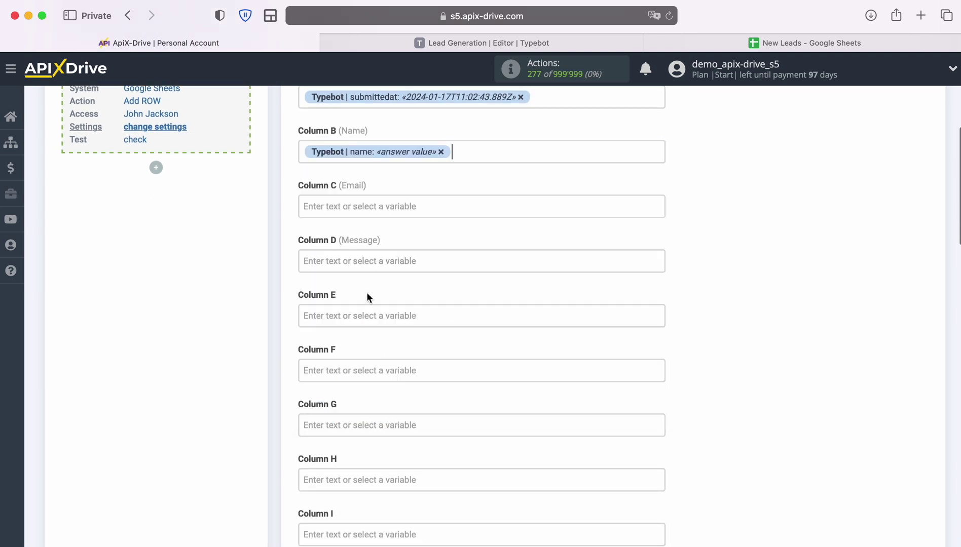
pyautogui.click(369, 211)
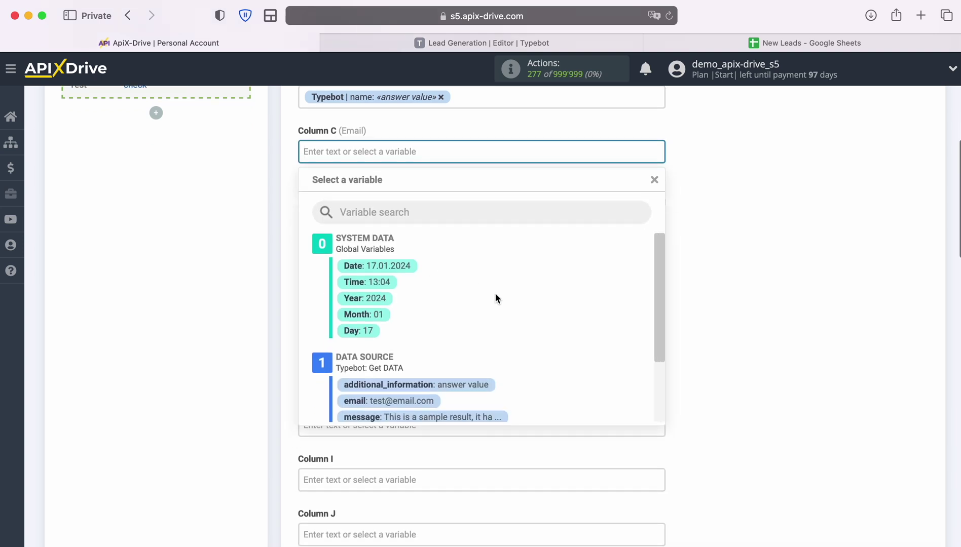
pyautogui.scroll(-3, 538, 306)
pyautogui.click(410, 339)
pyautogui.click(369, 206)
pyautogui.scroll(-3, 610, 329)
pyautogui.click(453, 363)
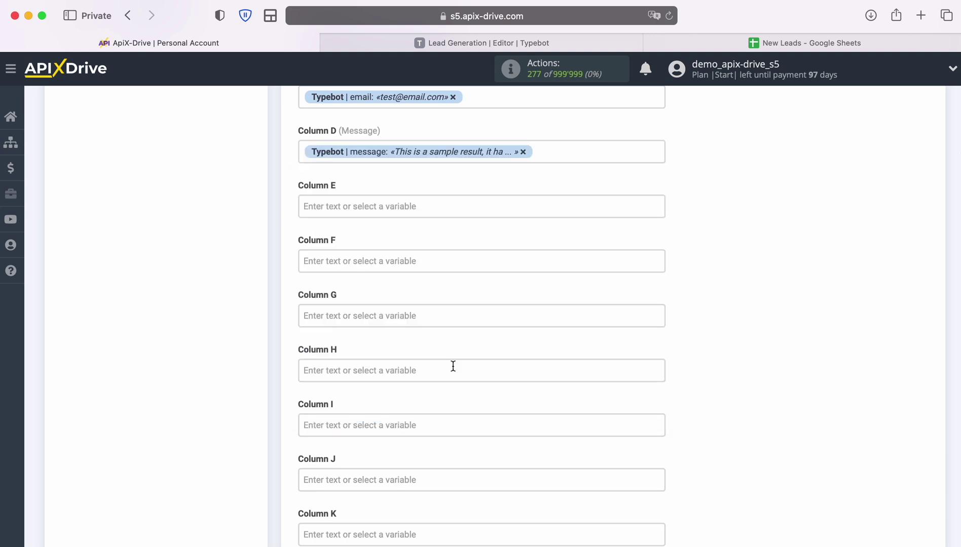
# - Enter the fixed text 'New Lead from Typebot' in Column E
pyautogui.click(341, 205)
pyautogui.write('New Lead')
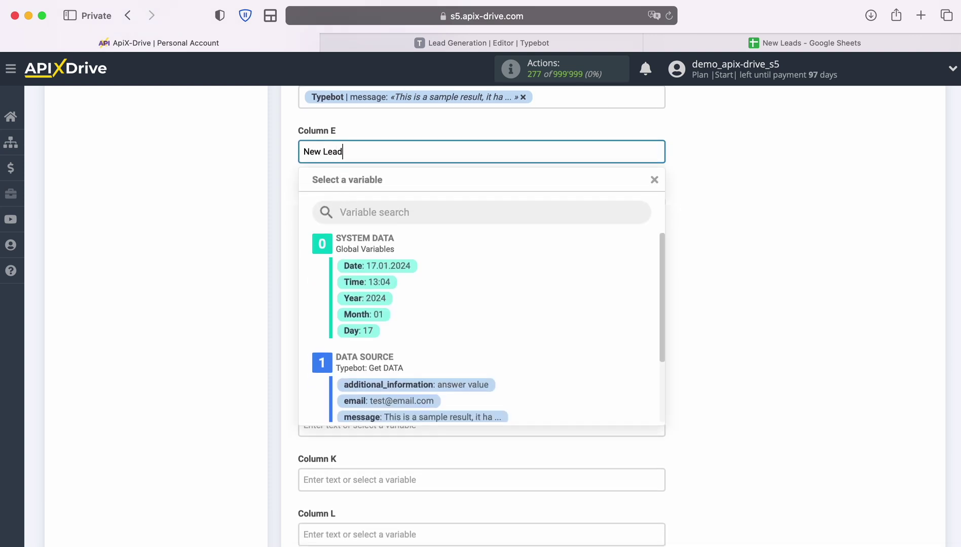
pyautogui.write(' from Typebot')
pyautogui.click(760, 265)
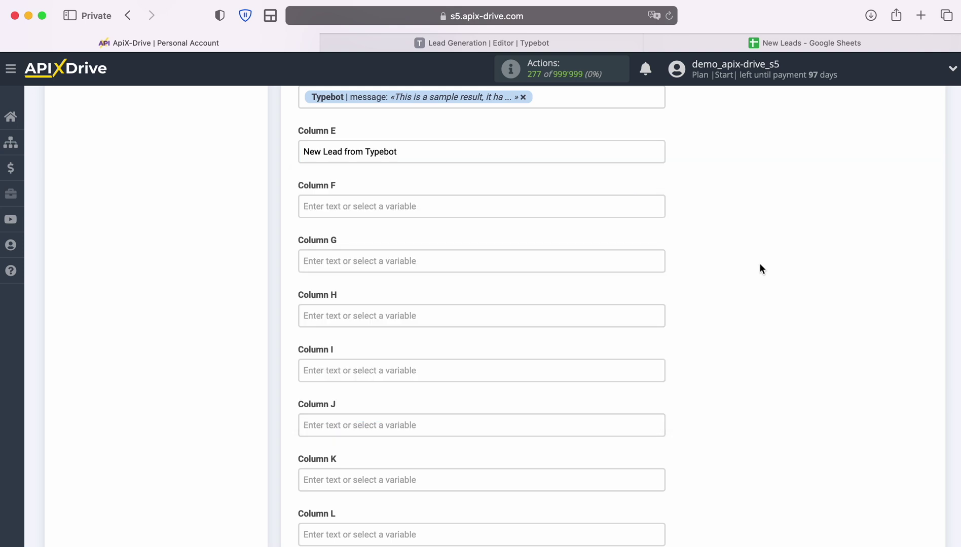
pyautogui.scroll(-10, 759, 264)
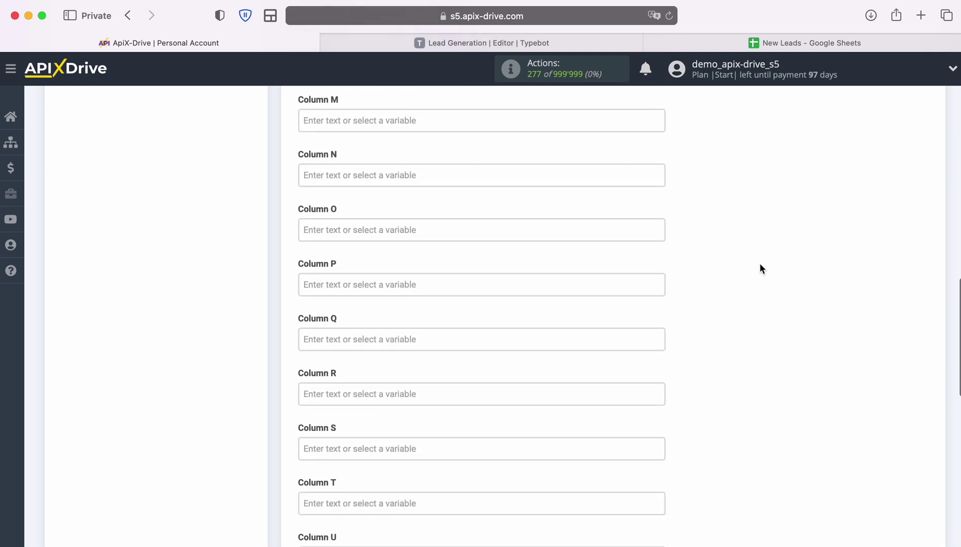
pyautogui.scroll(-7, 760, 264)
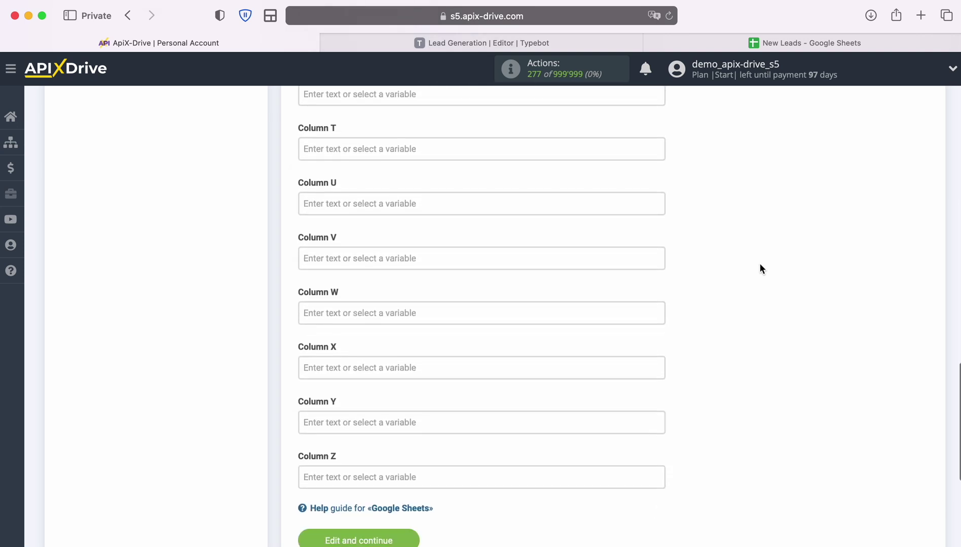
pyautogui.scroll(-2, 759, 263)
# - Save the mapping, send a test row, and check it in the New Leads sheet
pyautogui.click(414, 456)
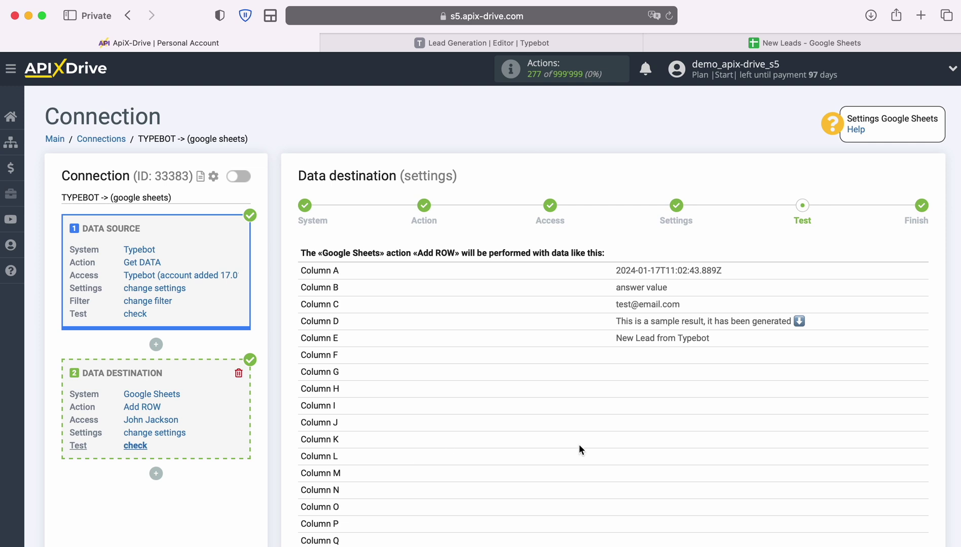
pyautogui.scroll(-5, 699, 440)
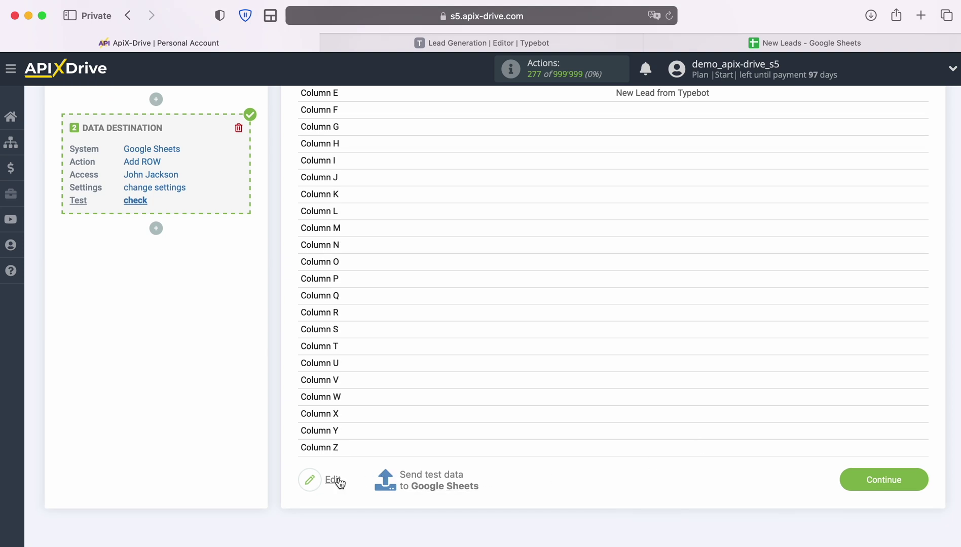
pyautogui.click(430, 480)
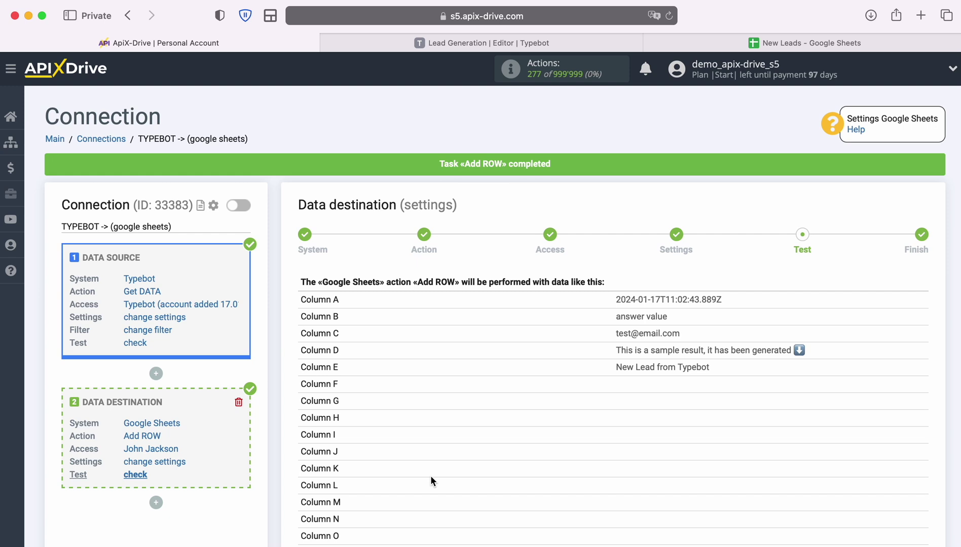
pyautogui.click(674, 44)
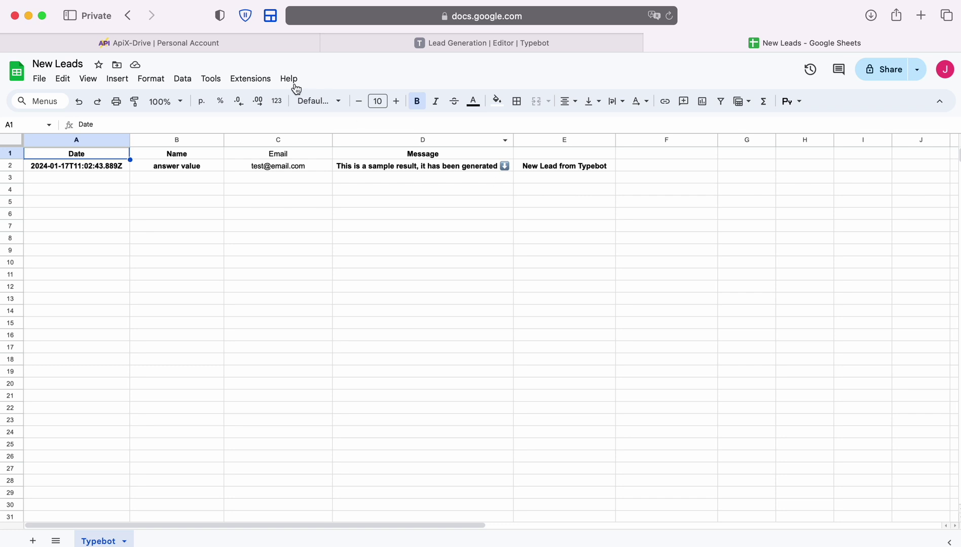
# - Switch back to the ApiX-Drive connection page after checking the test lead in row 2 of New Leads
pyautogui.click(158, 43)
pyautogui.scroll(-5, 893, 376)
# - Enable auto-update for the TYPEBOT -> (google sheets) connection with a 5-minute update interval
pyautogui.click(921, 490)
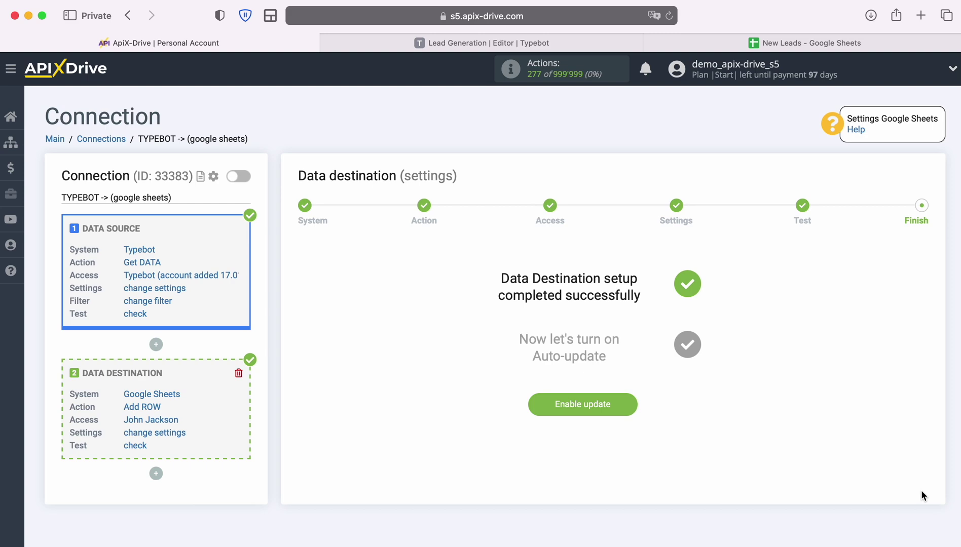
pyautogui.click(633, 403)
pyautogui.click(912, 219)
pyautogui.click(553, 307)
pyautogui.click(510, 295)
pyautogui.click(523, 387)
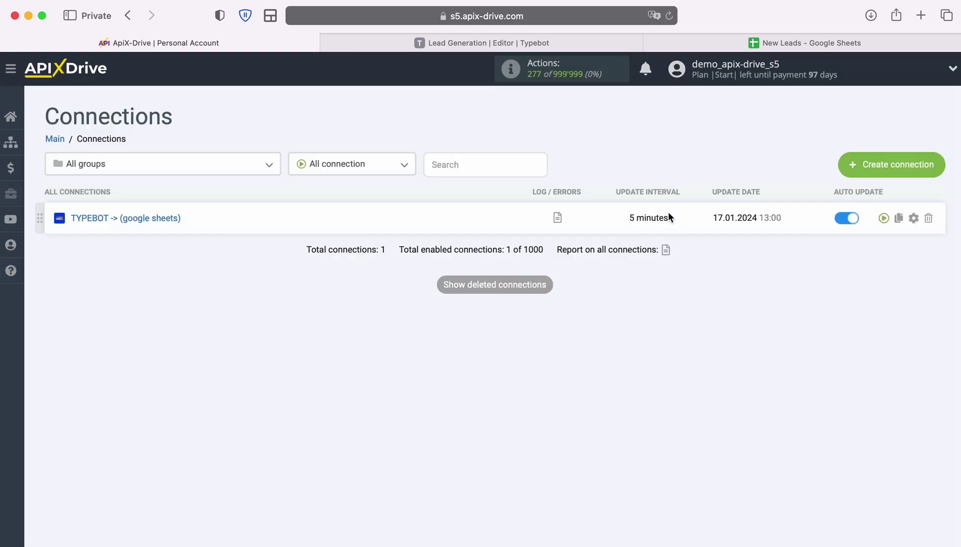